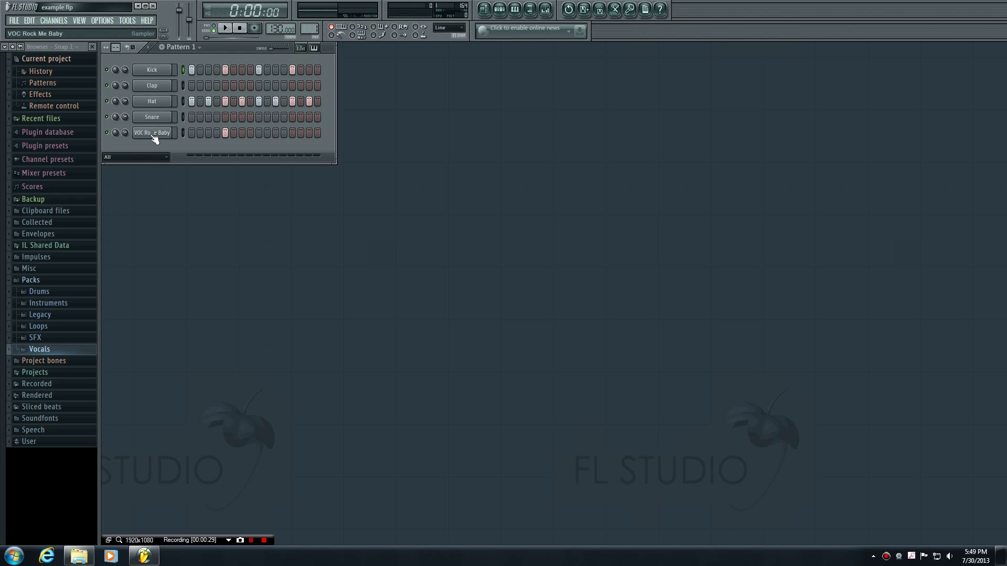
# Play and stop the pattern, then open the Vocals folder in the Browser.
pyautogui.click(151, 49)
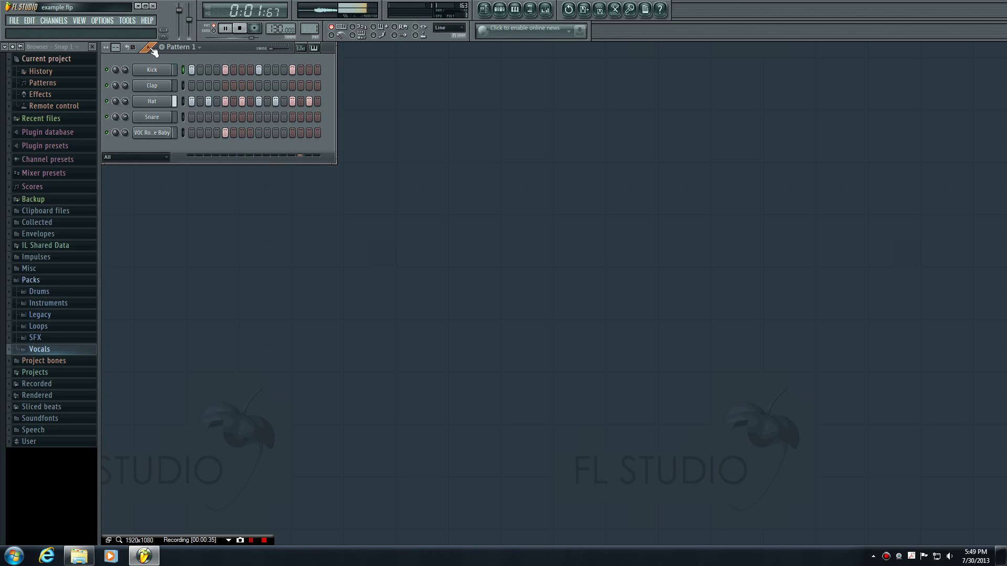
pyautogui.click(239, 28)
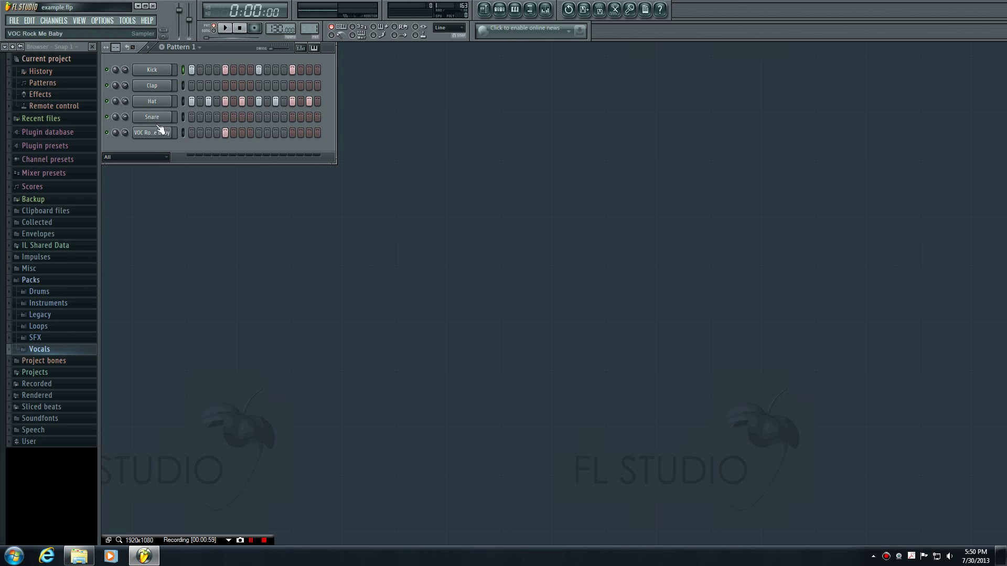
pyautogui.click(34, 349)
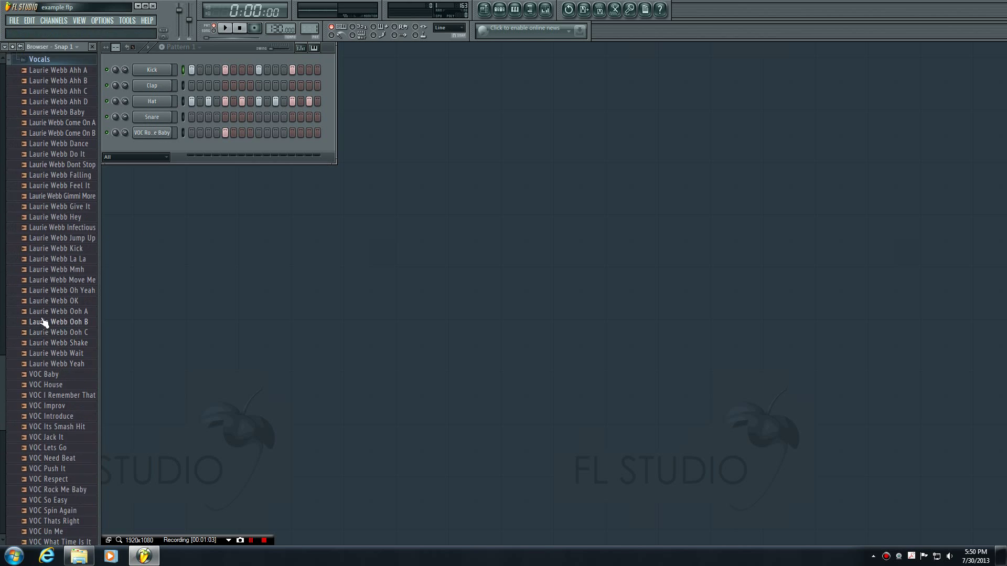
pyautogui.scroll(-3, 44, 322)
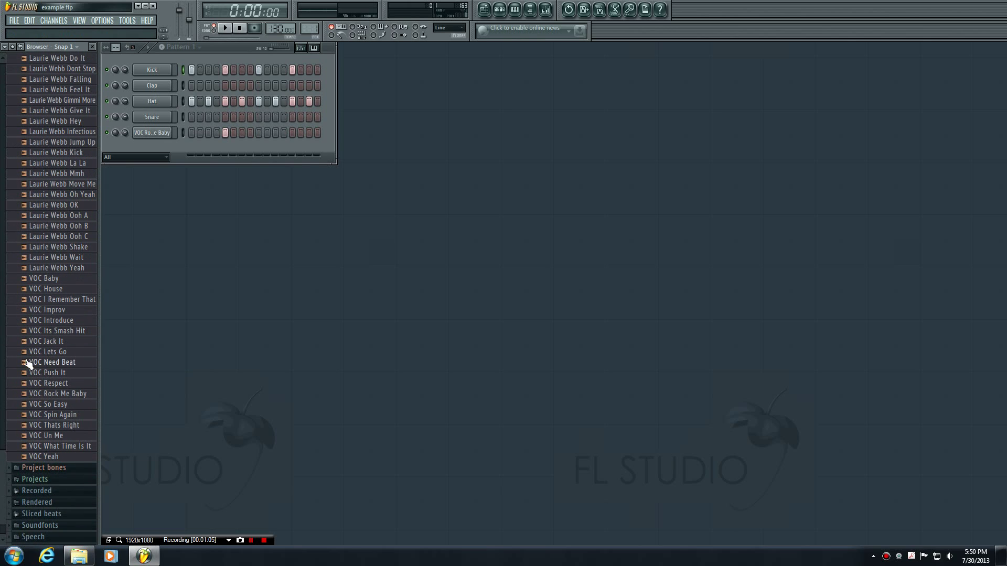
# Preview the VOC Need Beat, VOC Push It, VOC Spin Again and VOC What Time Is It samples.
pyautogui.click(27, 363)
pyautogui.click(27, 374)
pyautogui.click(27, 415)
pyautogui.click(27, 447)
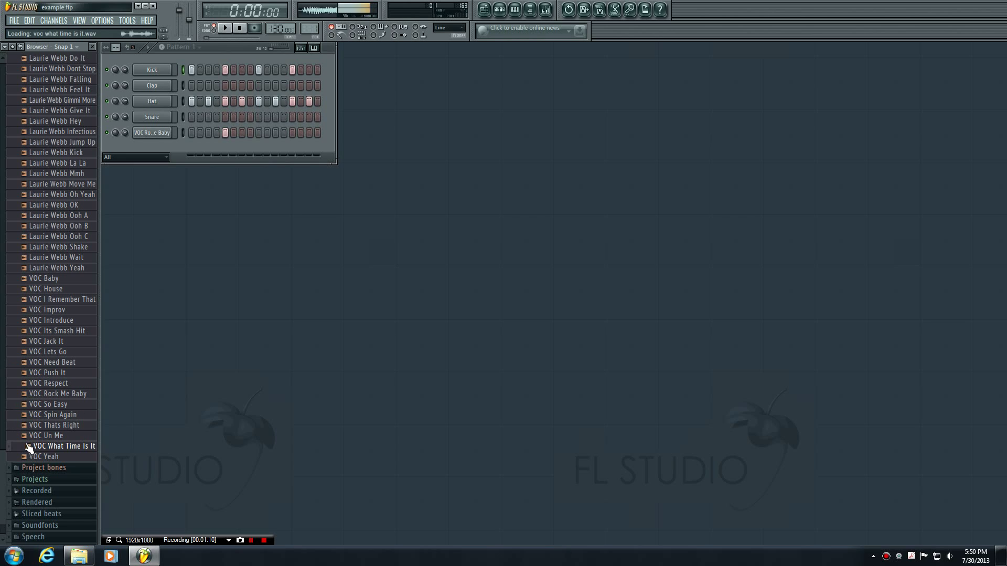
# Pick VOC Need Beat and drag it onto the VOC Rock Me Baby channel.
pyautogui.click(27, 362)
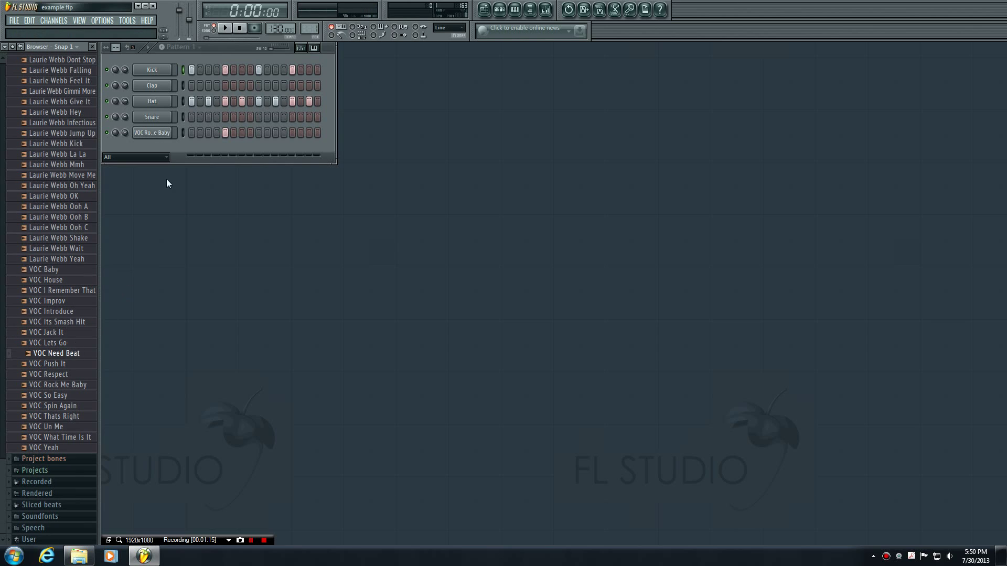
pyautogui.click(30, 355)
pyautogui.moveTo(29, 357); pyautogui.dragTo(153, 132)
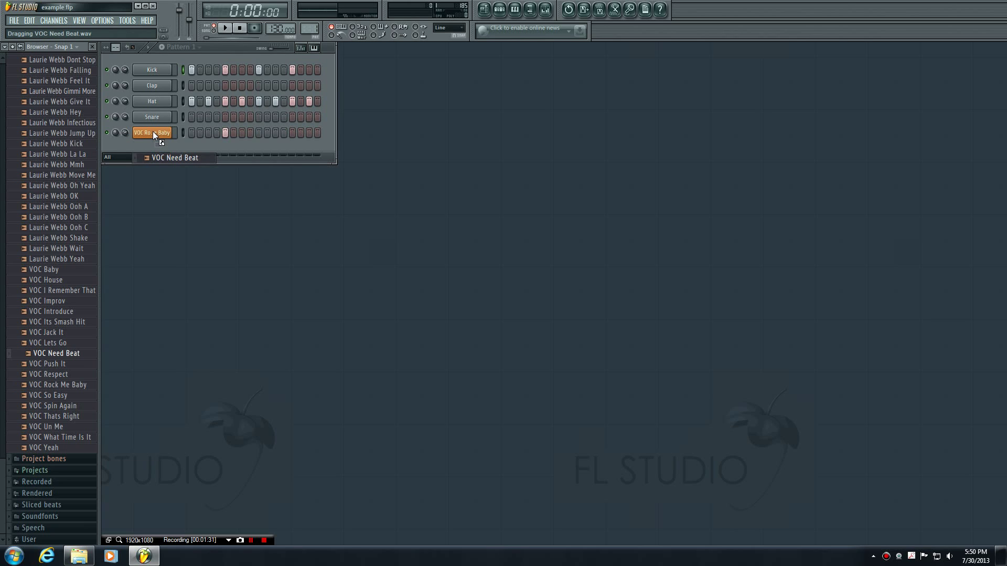
# Drop VOC Need Beat onto the vocal channel and play the pattern to hear it.
pyautogui.moveTo(153, 131); pyautogui.dragTo(153, 131)
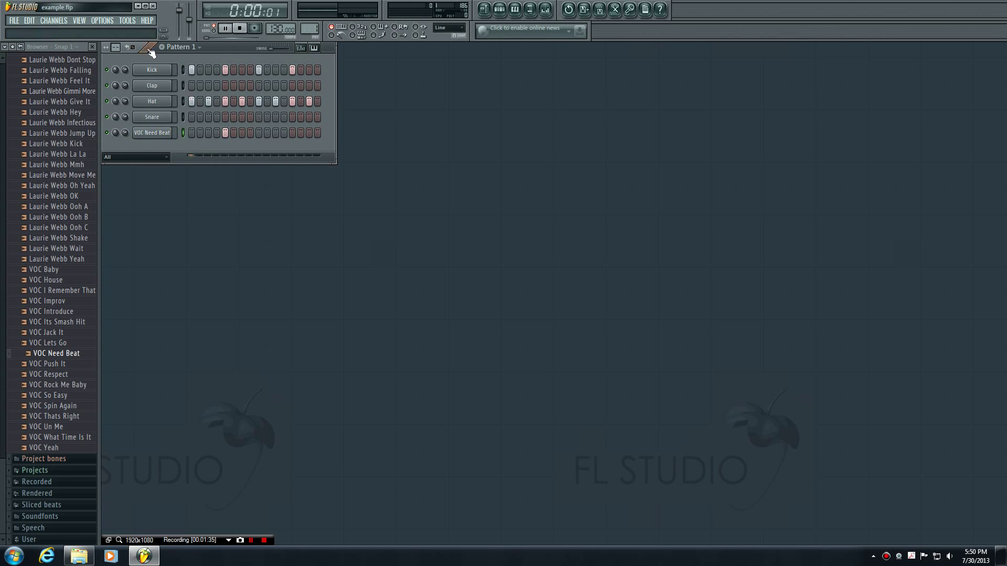
pyautogui.press('space')
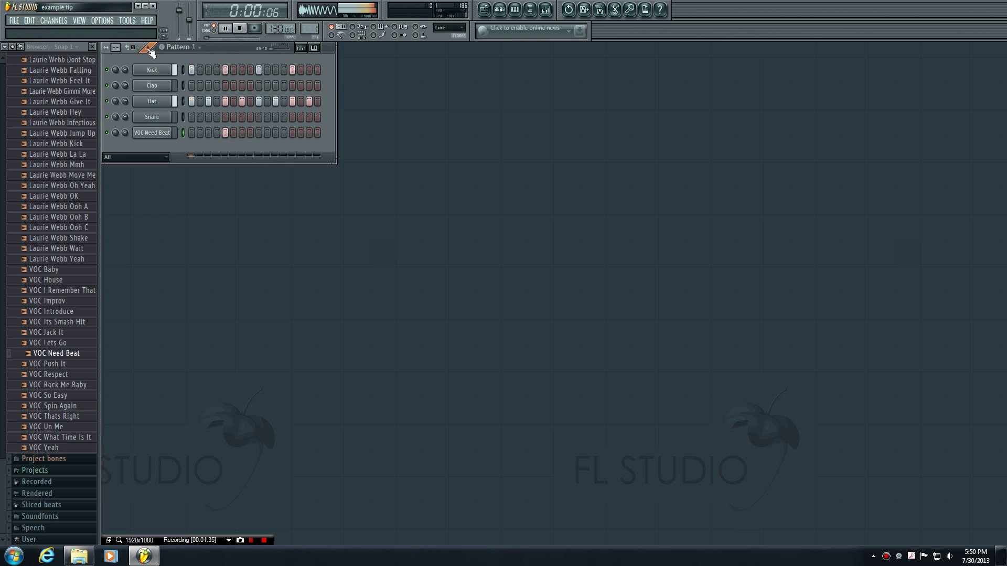
pyautogui.click(241, 30)
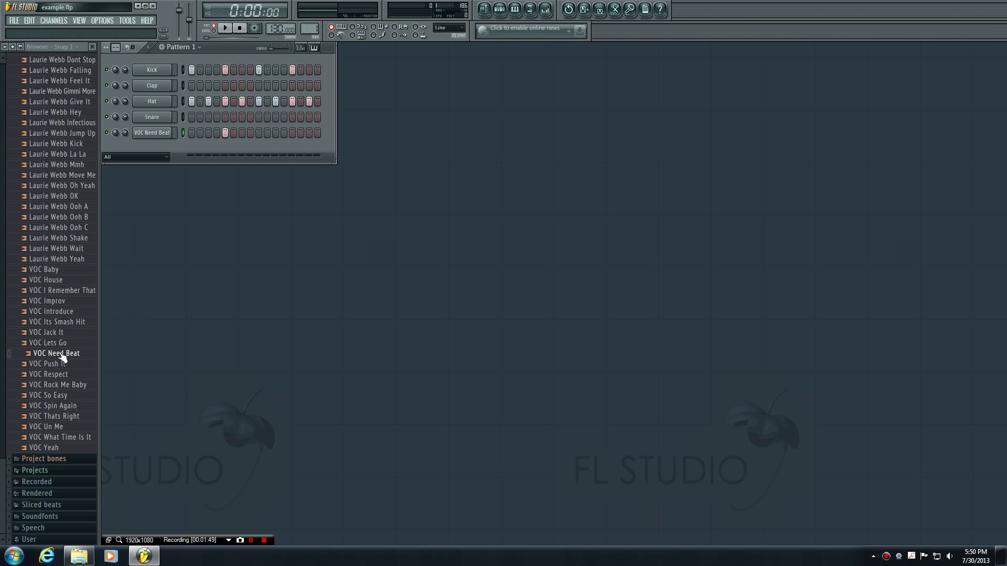
# Collapse the Vocals folder and switch from Pattern 5 back to Pattern 1.
pyautogui.press('F4')
pyautogui.click(74, 310)
pyautogui.scroll(12, 79, 309)
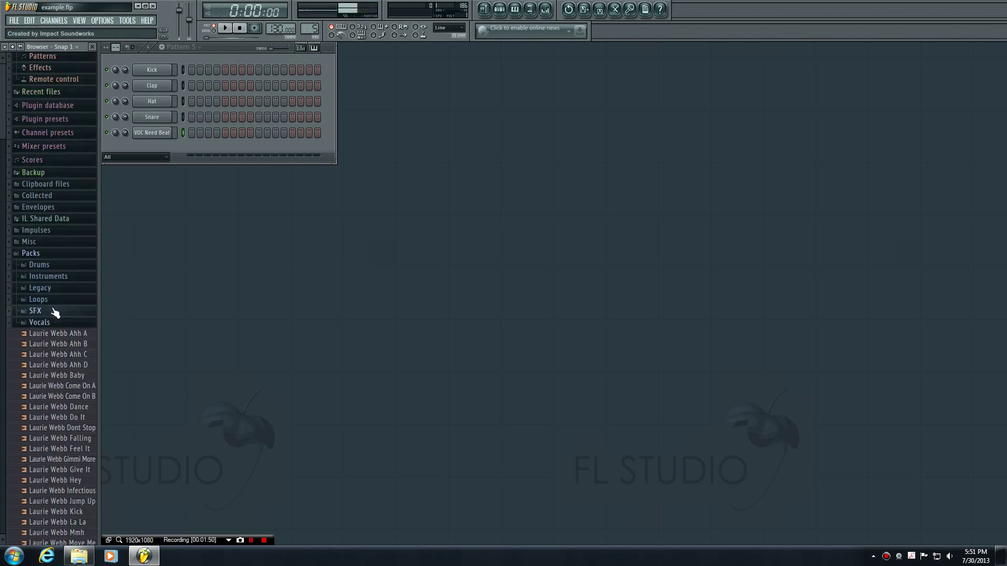
pyautogui.click(46, 349)
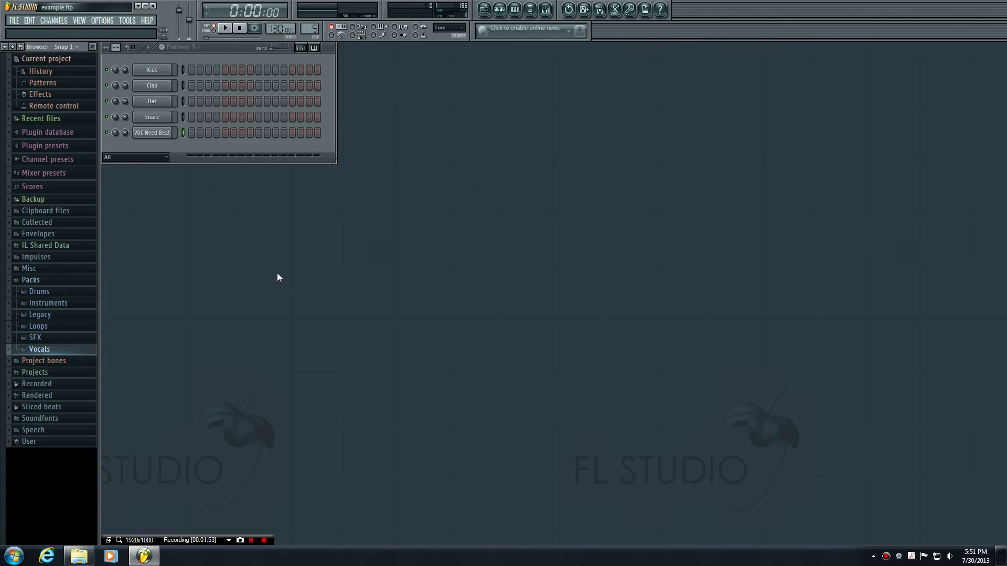
pyautogui.click(199, 48)
pyautogui.click(191, 59)
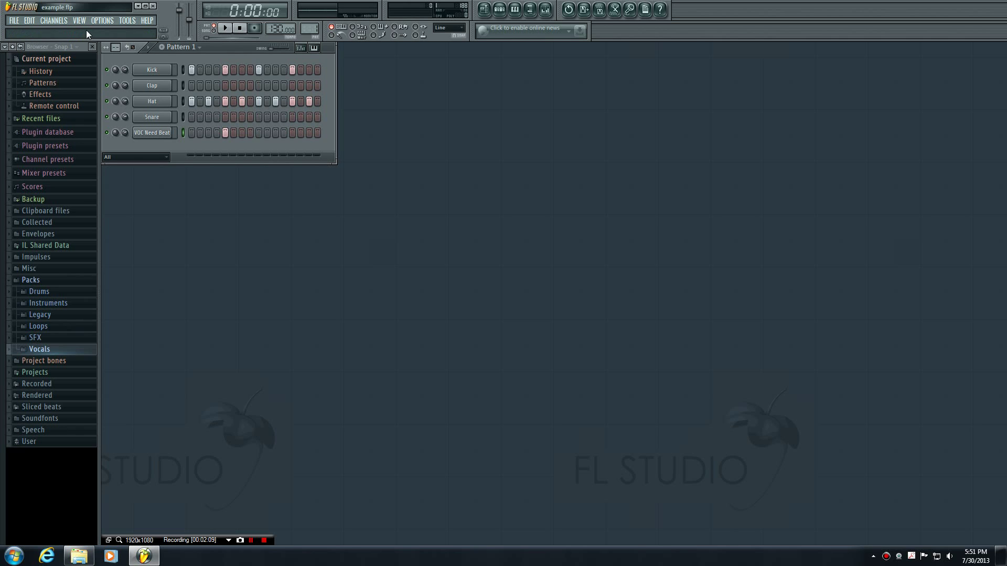
# Add a 3x Osc synth channel from the Channels add-one menu.
pyautogui.click(58, 21)
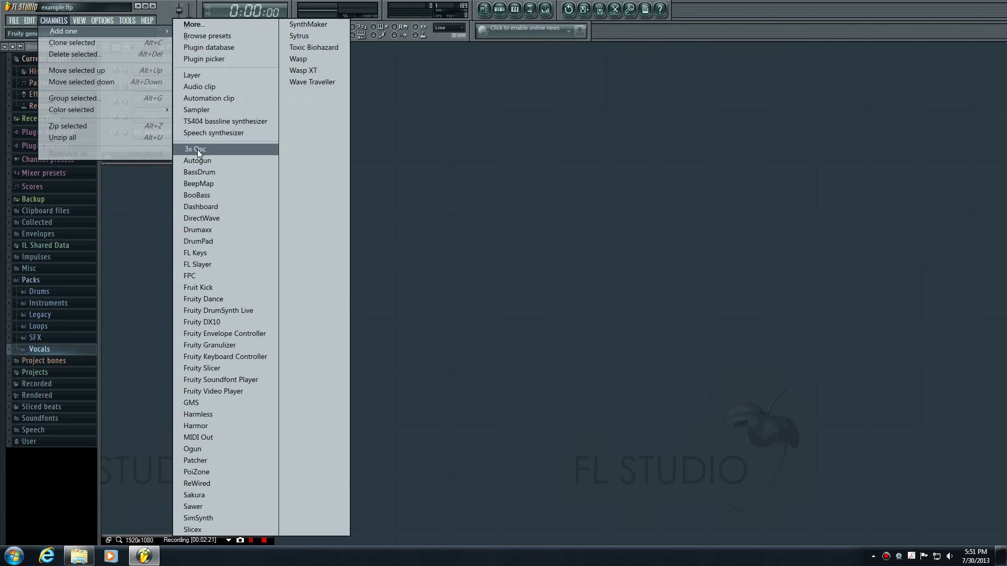
pyautogui.click(198, 149)
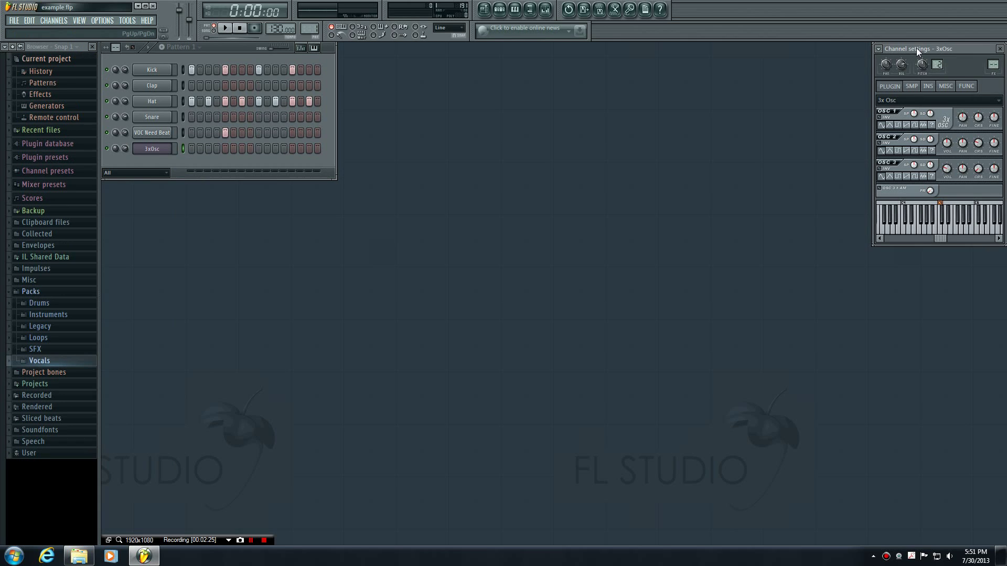
# Drag the Channel settings - 3xOsc window beside the Channel rack.
pyautogui.moveTo(918, 49); pyautogui.dragTo(417, 47)
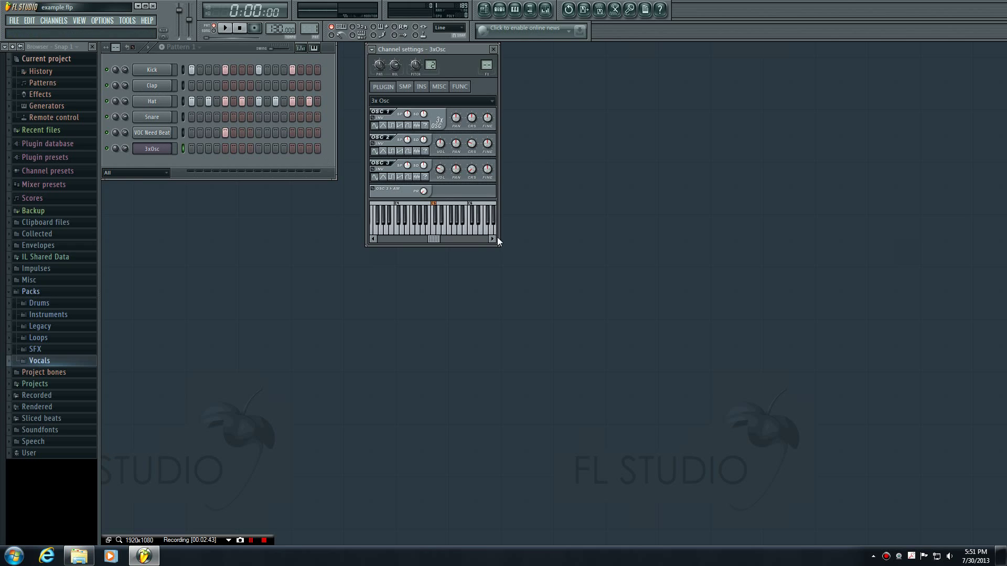
pyautogui.click(435, 231)
pyautogui.click(446, 233)
pyautogui.click(396, 231)
pyautogui.click(407, 231)
pyautogui.click(426, 235)
pyautogui.click(434, 231)
pyautogui.click(434, 230)
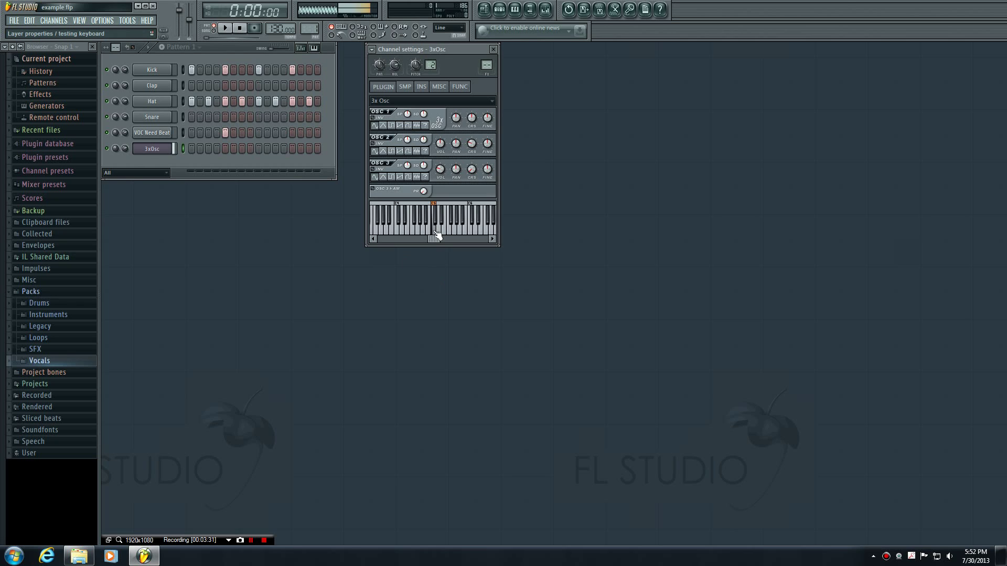
pyautogui.click(434, 231)
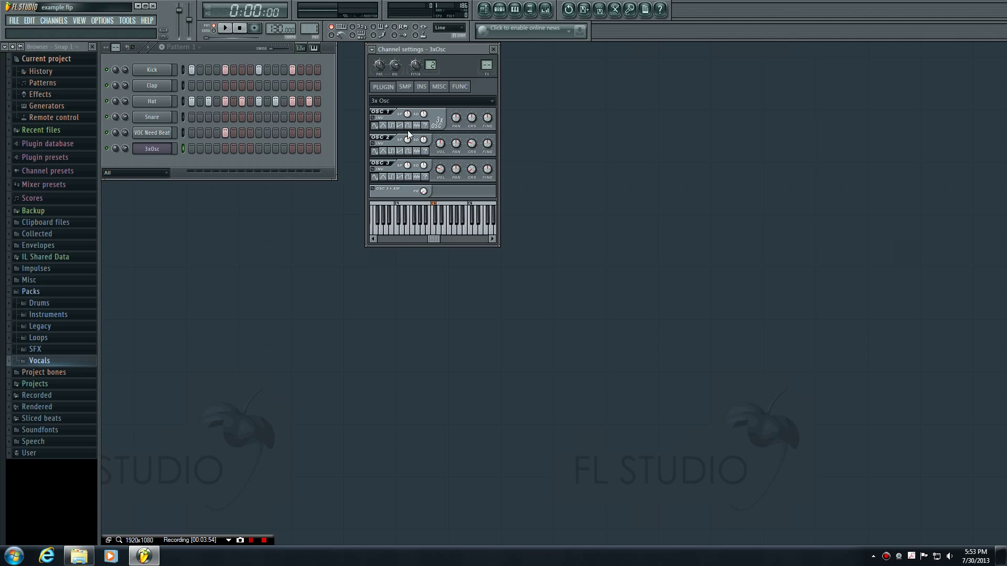
# Set the OSC 2 volume knob to 0% and OSC 3 volume to 5%.
pyautogui.click(251, 540)
pyautogui.click(251, 540)
pyautogui.moveTo(440, 143); pyautogui.dragTo(440, 157)
pyautogui.moveTo(440, 171); pyautogui.dragTo(440, 192)
# Play several test notes on the 3x Osc preview keyboard to hear the change.
pyautogui.click(436, 233)
pyautogui.click(436, 232)
pyautogui.click(436, 233)
pyautogui.click(437, 235)
pyautogui.click(434, 227)
pyautogui.click(437, 236)
pyautogui.click(434, 232)
pyautogui.press('z')
pyautogui.press('z')
pyautogui.press('x')
pyautogui.press('c')
pyautogui.press('v')
pyautogui.press('b')
pyautogui.press('n')
pyautogui.press('m')
pyautogui.press(',')
pyautogui.press(',')
pyautogui.click(440, 215)
pyautogui.click(437, 232)
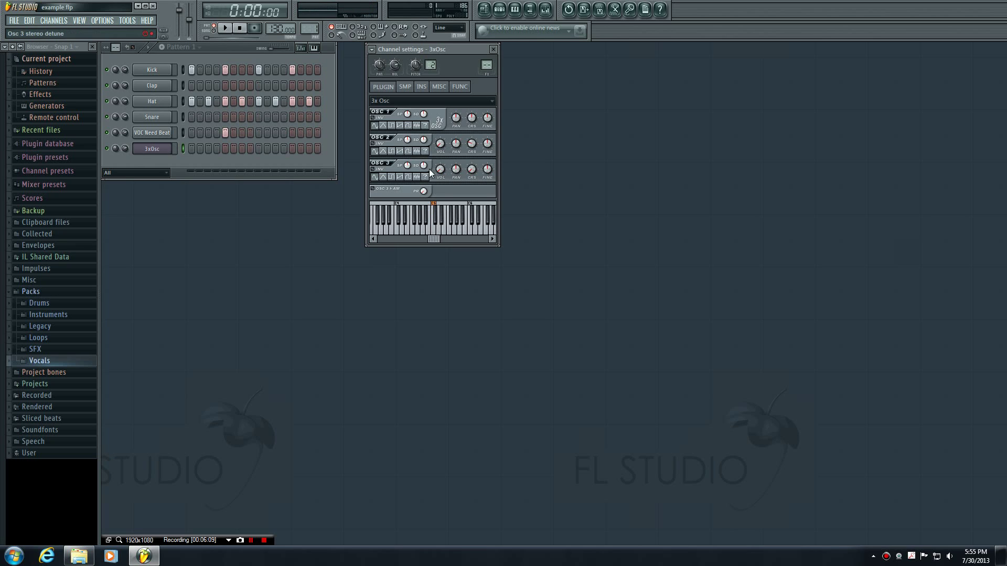